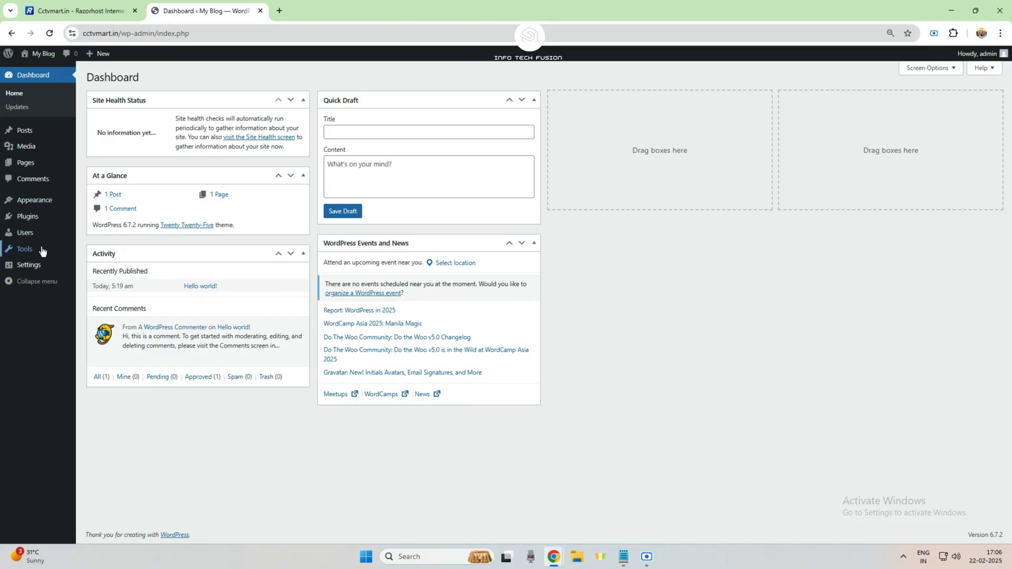
Try installing the Jetpack plugin and select its resulting installation error message
mouse_move(29, 220)
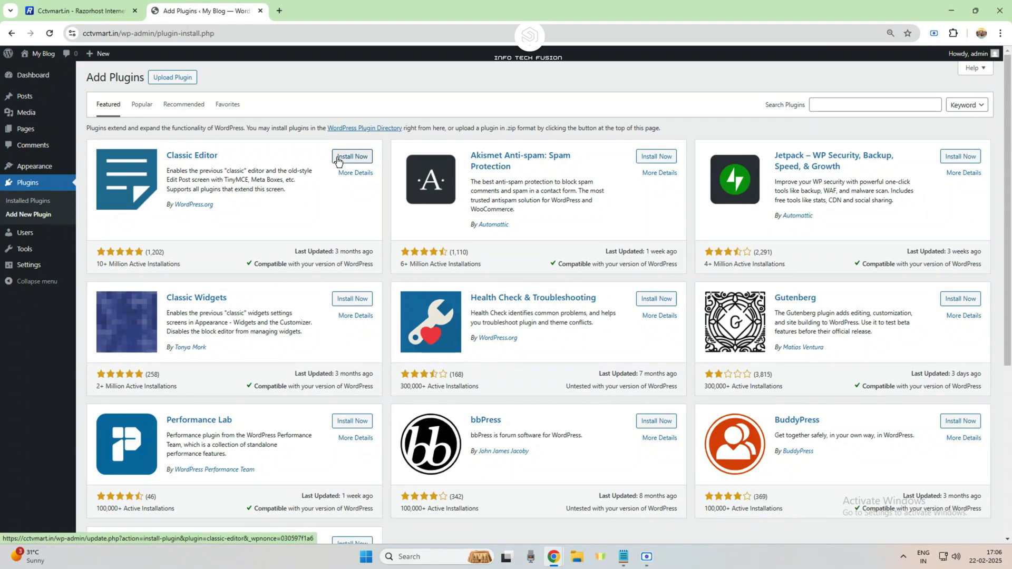
click(960, 157)
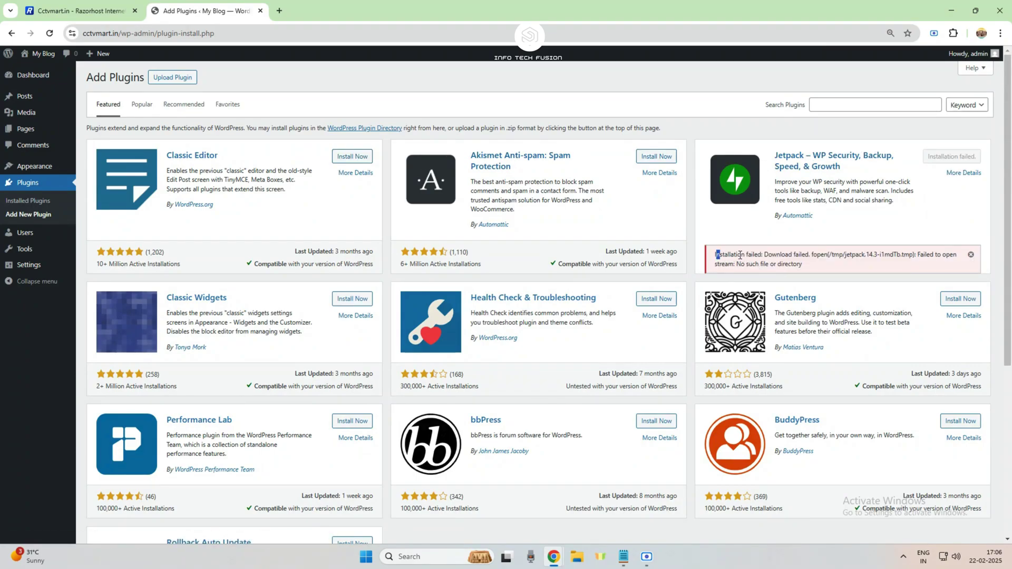
drag(740, 255, 842, 264)
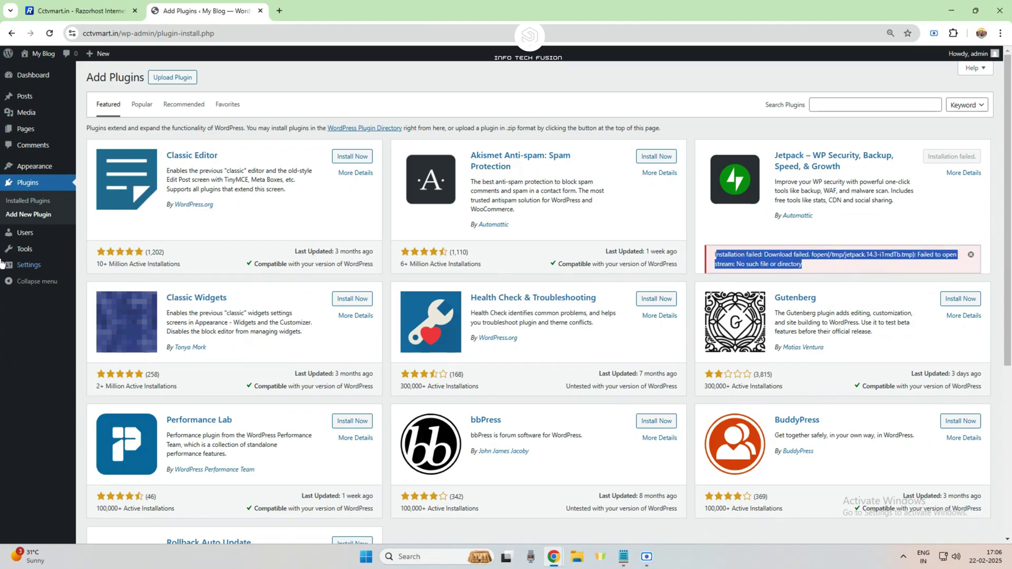
Try installing the Astra theme, inspect its download error, then go to the Razorhost tab
mouse_move(24, 168)
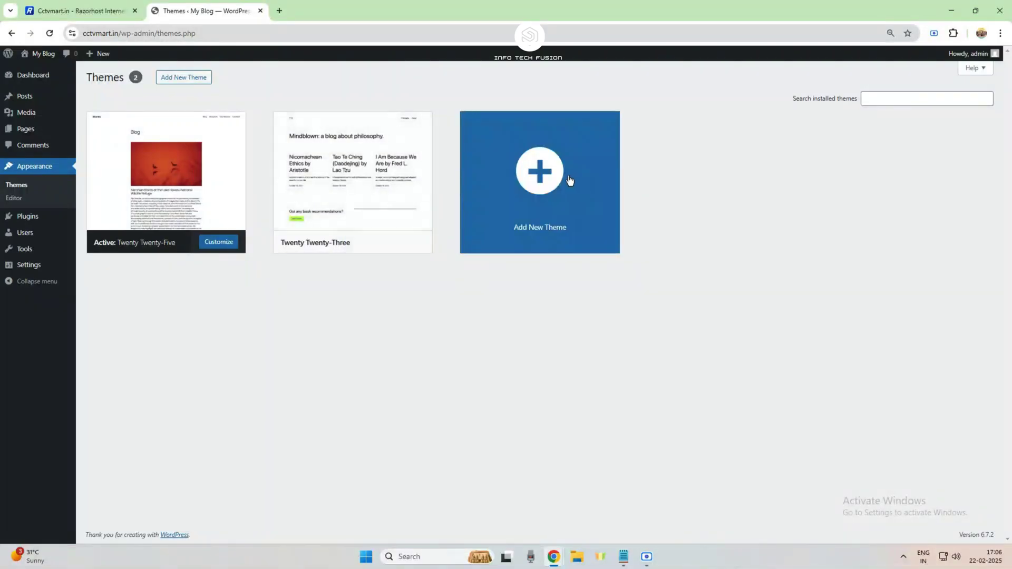
click(574, 228)
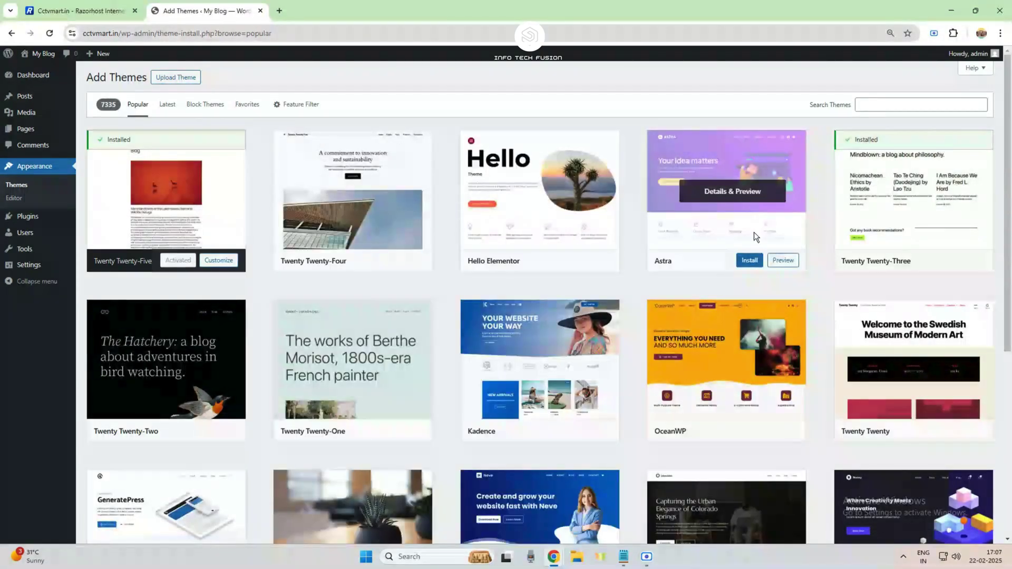
click(754, 232)
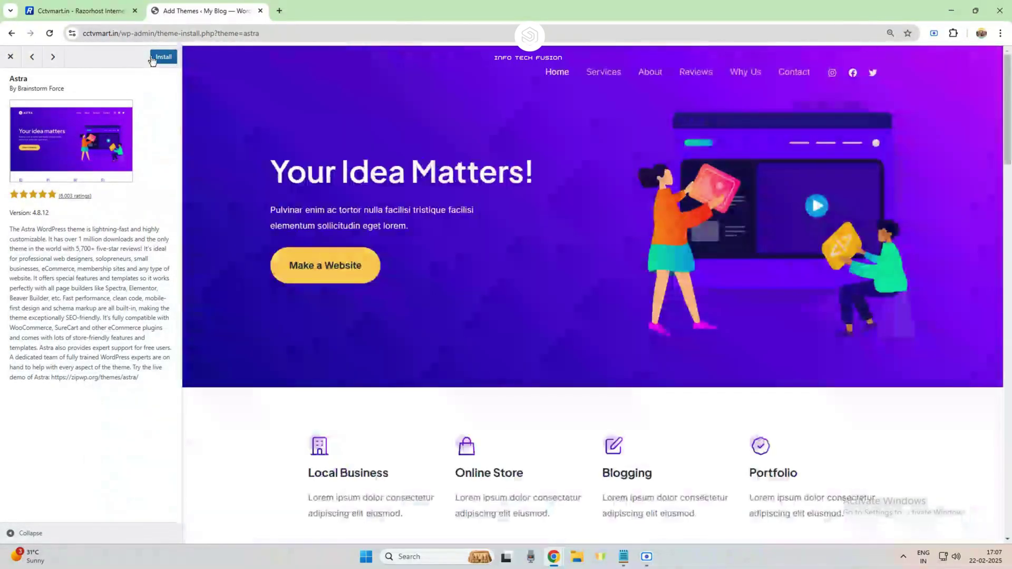
click(153, 57)
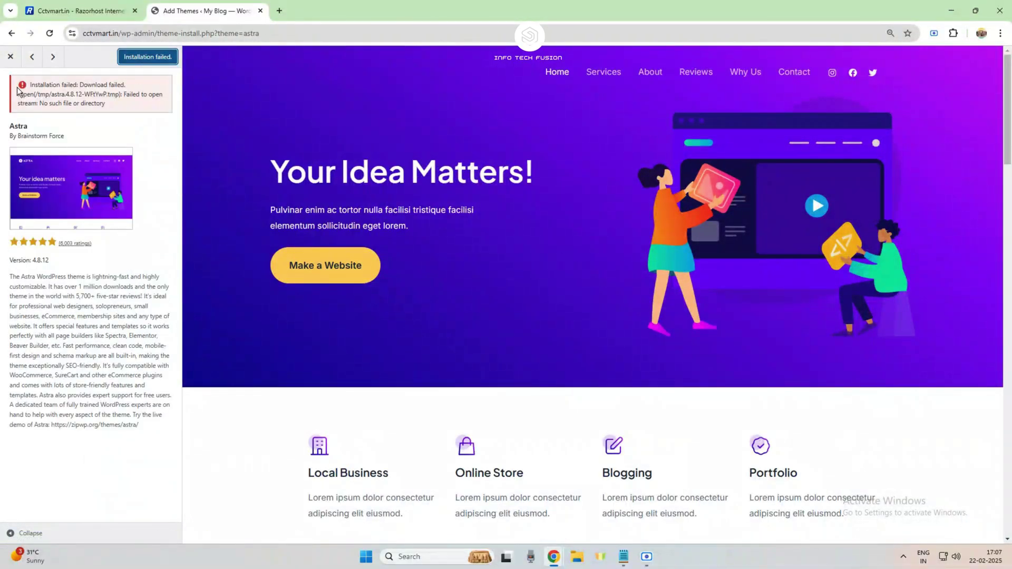
drag(29, 84, 111, 120)
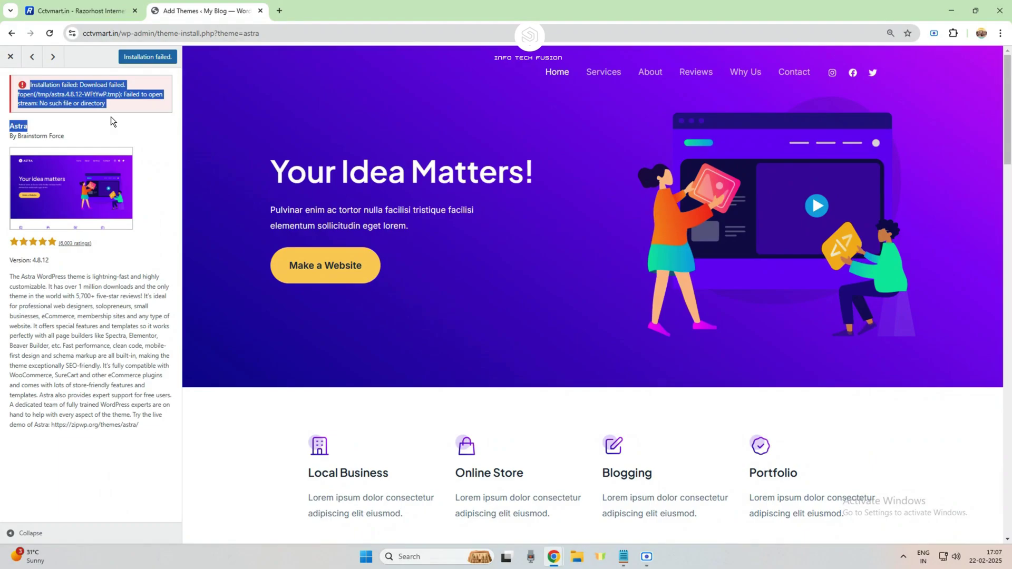
click(111, 110)
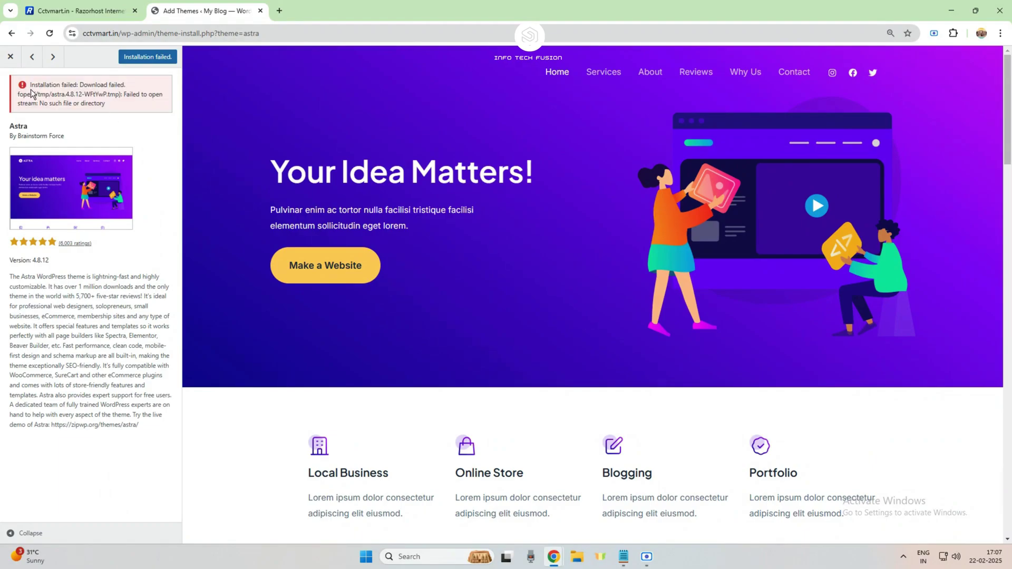
drag(30, 84, 89, 103)
click(108, 116)
key(ctrl+Tab)
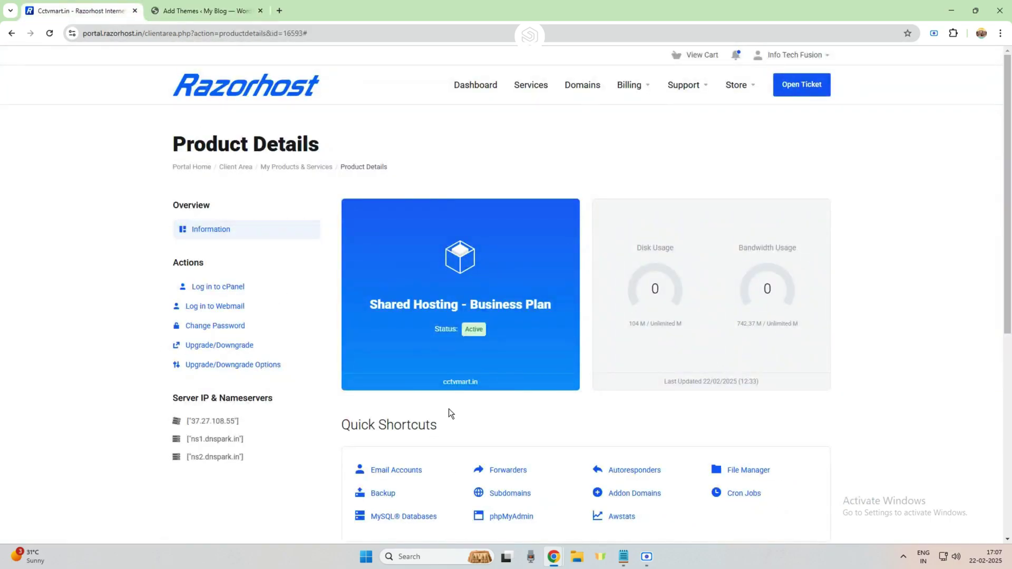
drag(436, 377, 485, 388)
click(210, 10)
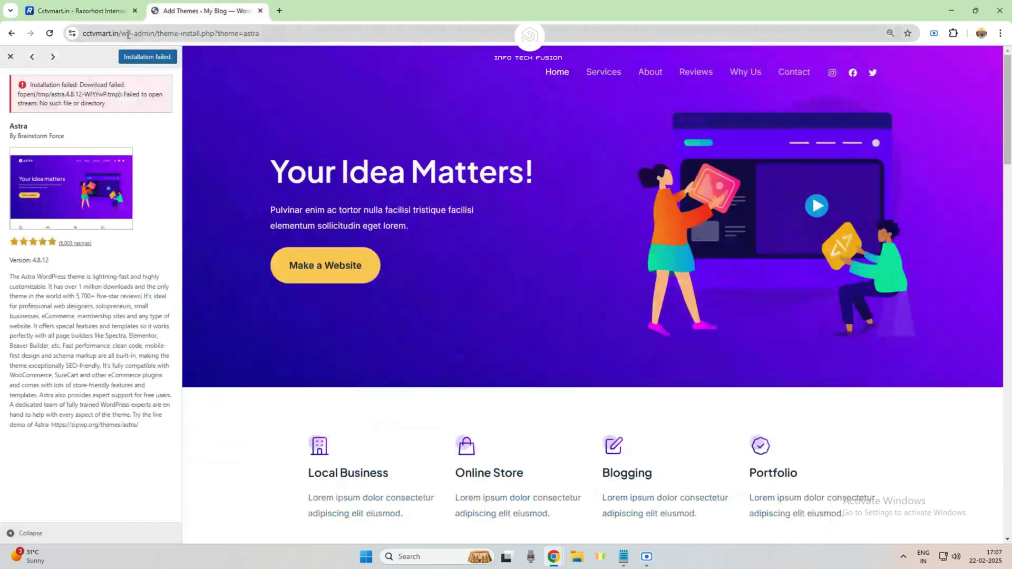
click(80, 10)
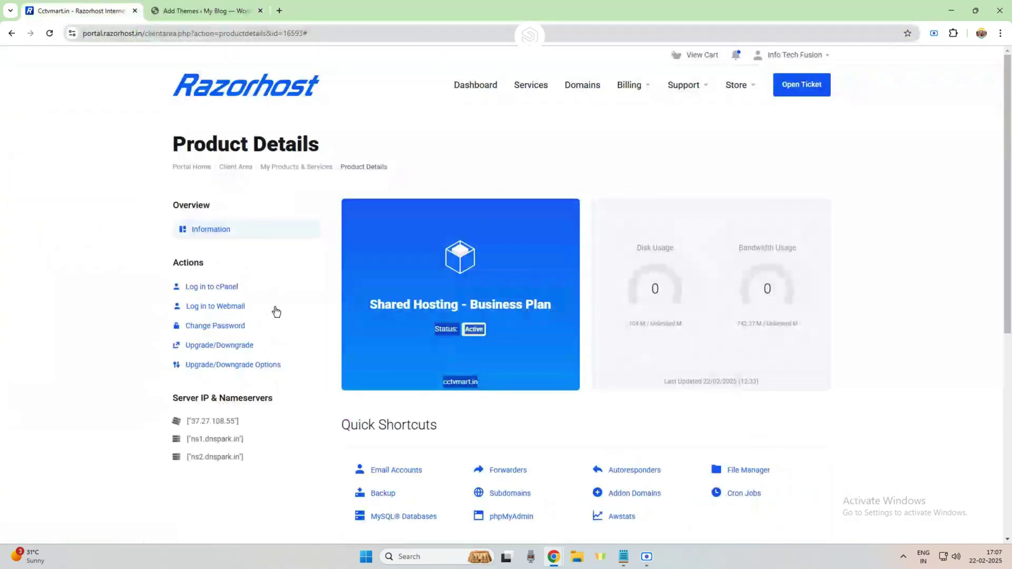
Log in to cPanel and open File Manager from the Files section
click(212, 282)
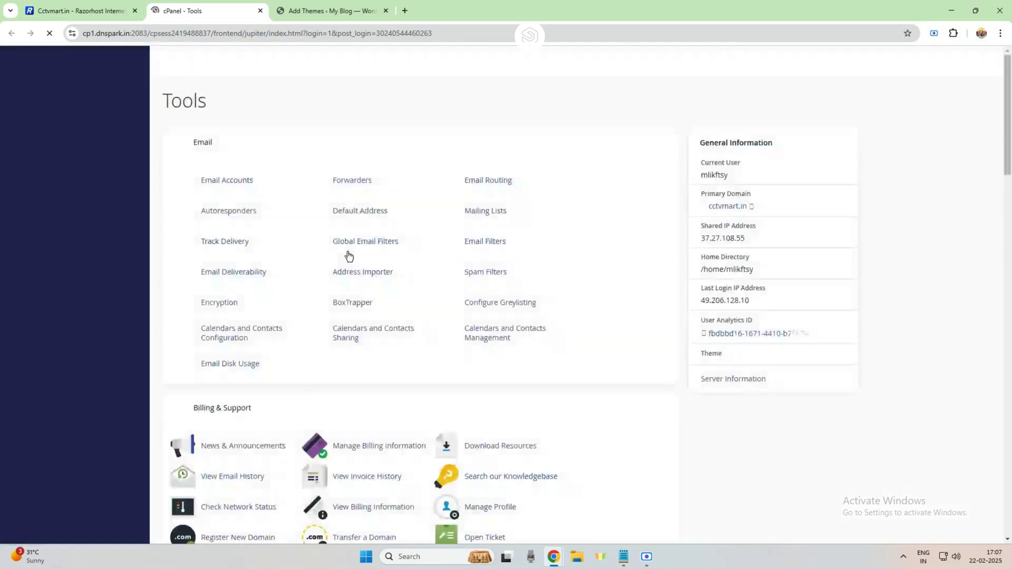
scroll(399, 325, down, 9)
scroll(400, 327, down, 5)
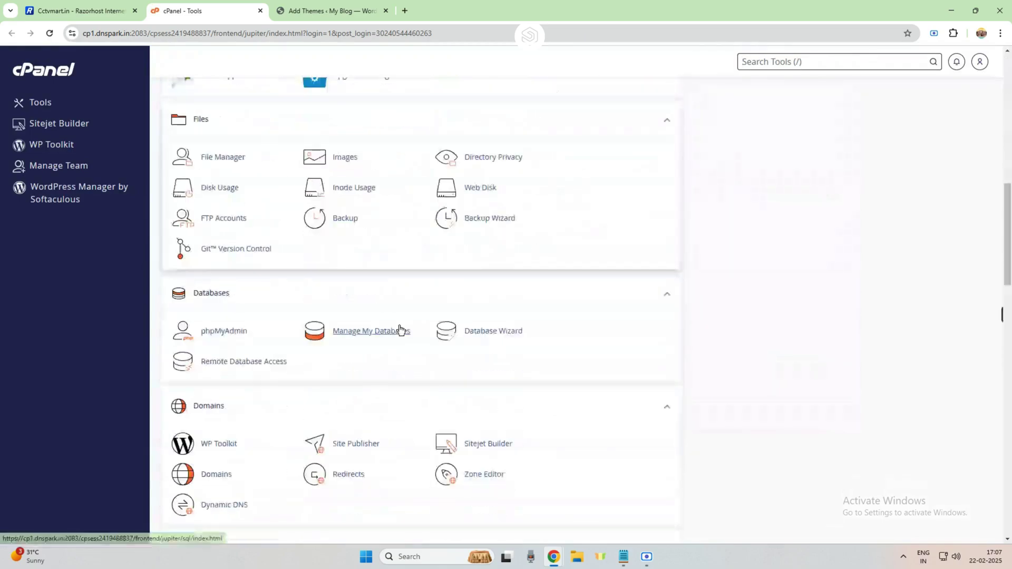
scroll(232, 168, up, 1)
click(230, 158)
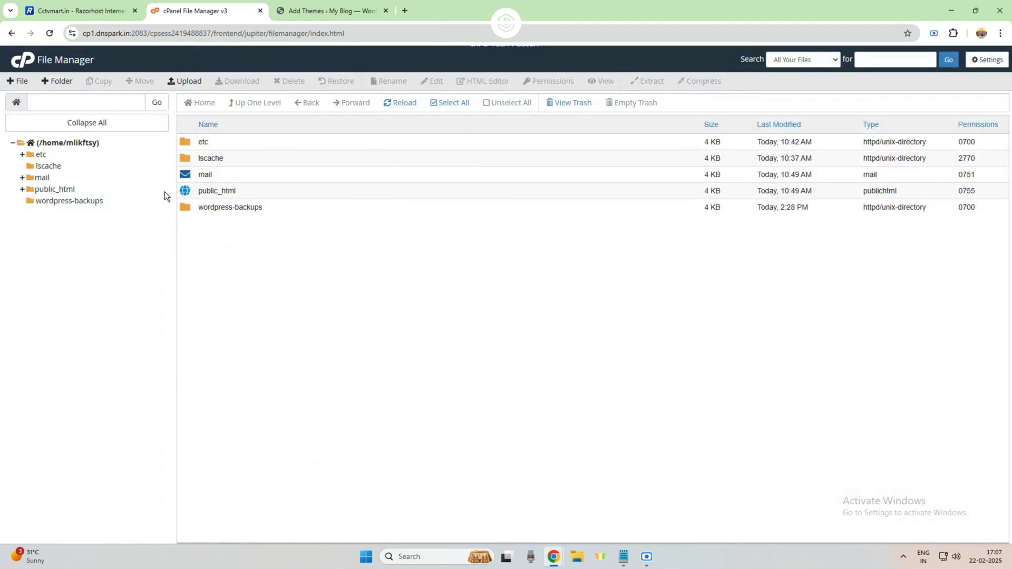
Create a new folder named tmp inside public_html/wp-content
click(53, 189)
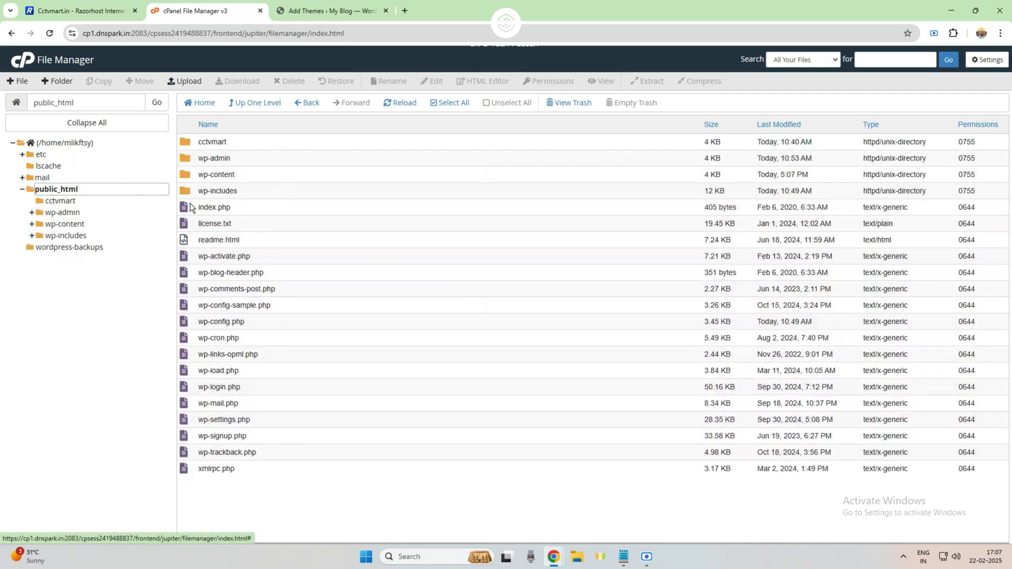
click(79, 227)
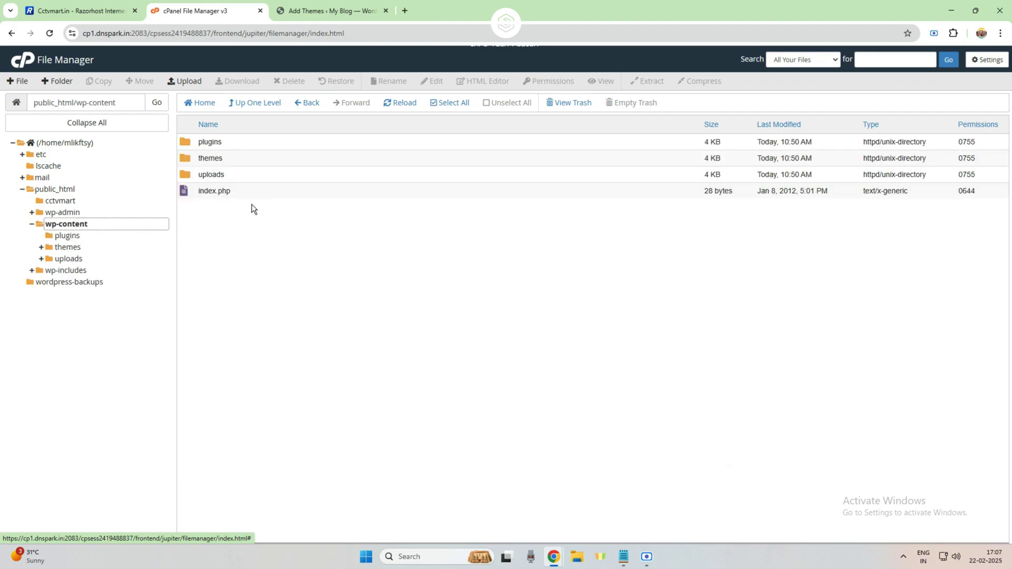
click(266, 244)
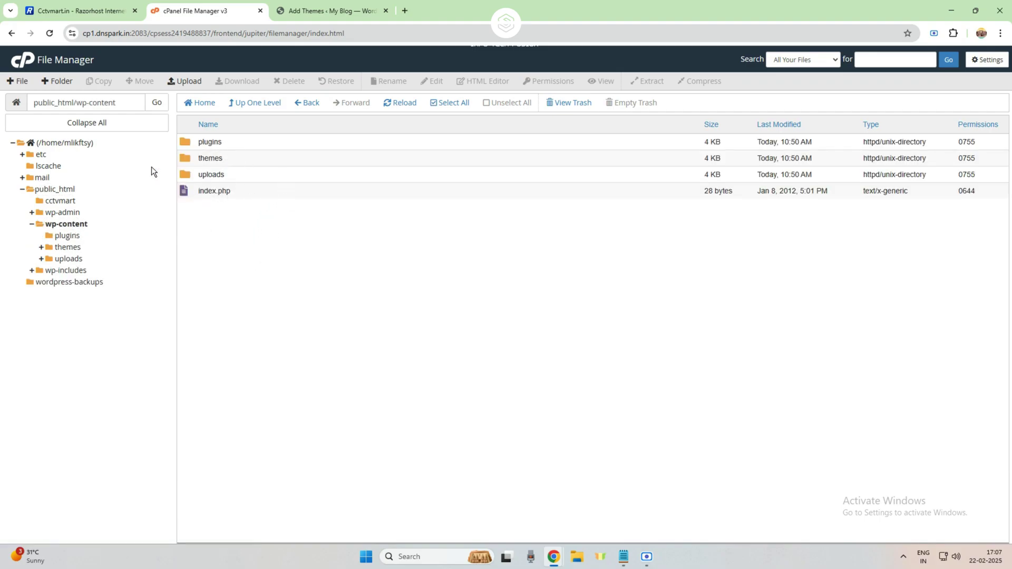
click(62, 82)
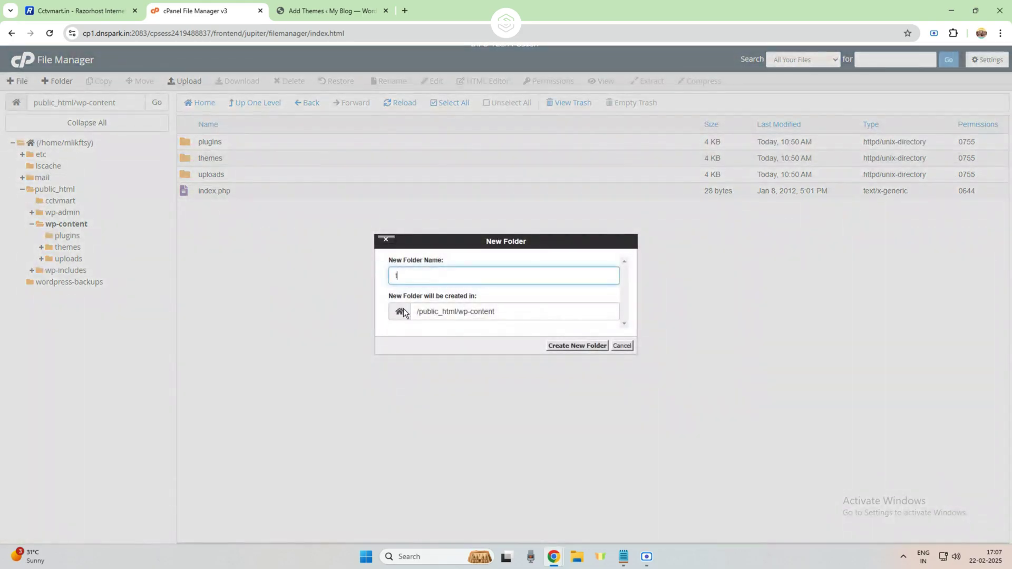
click(589, 348)
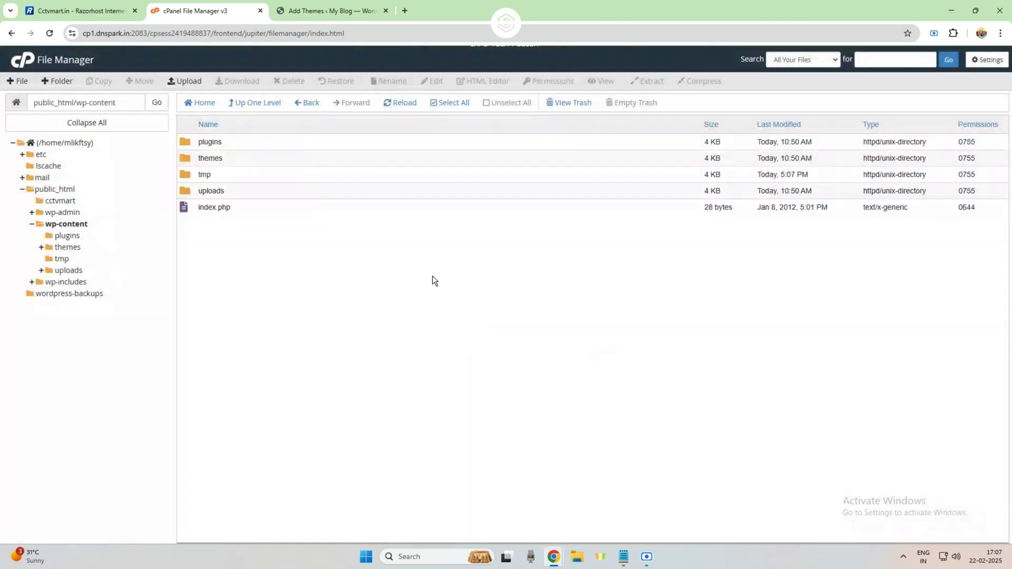
click(207, 178)
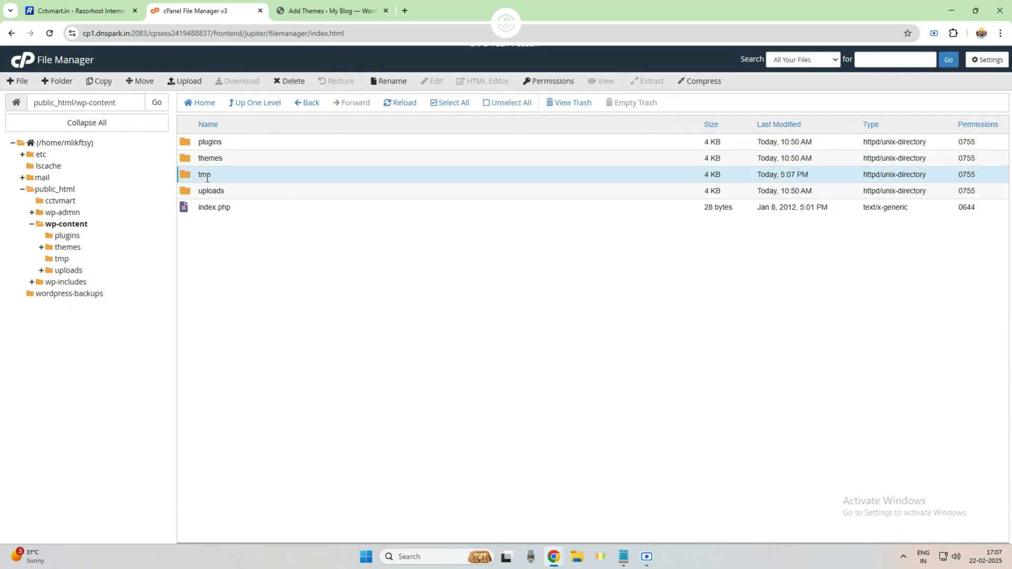
Give the tmp folder group and world write access, making its permissions 0777
right_click(208, 177)
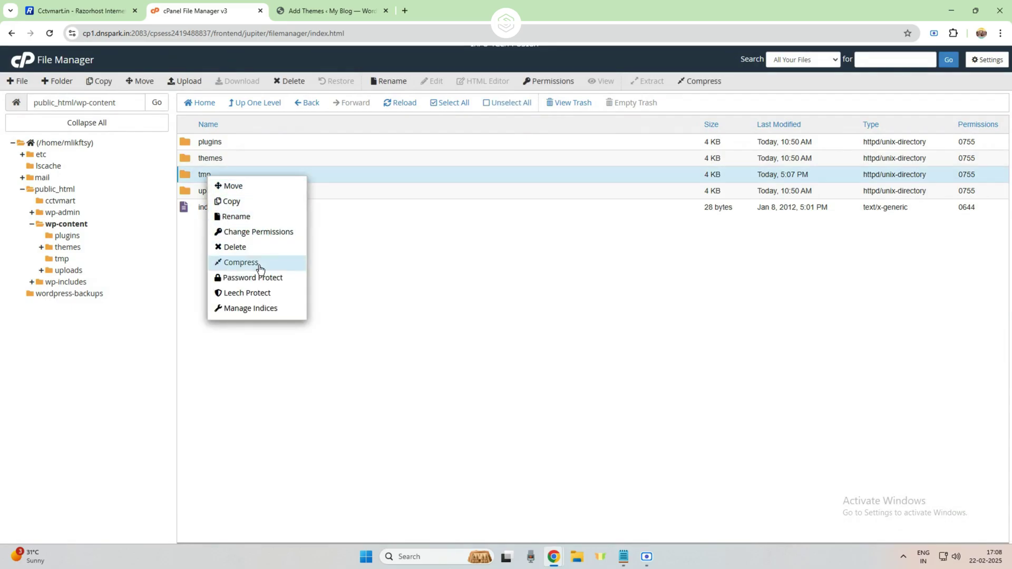
click(258, 233)
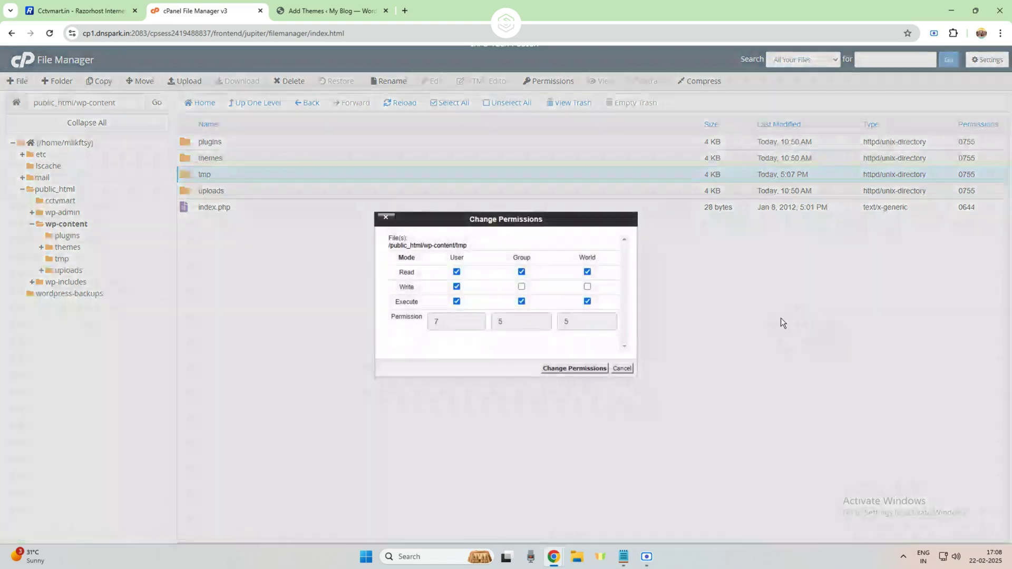
click(521, 287)
click(588, 287)
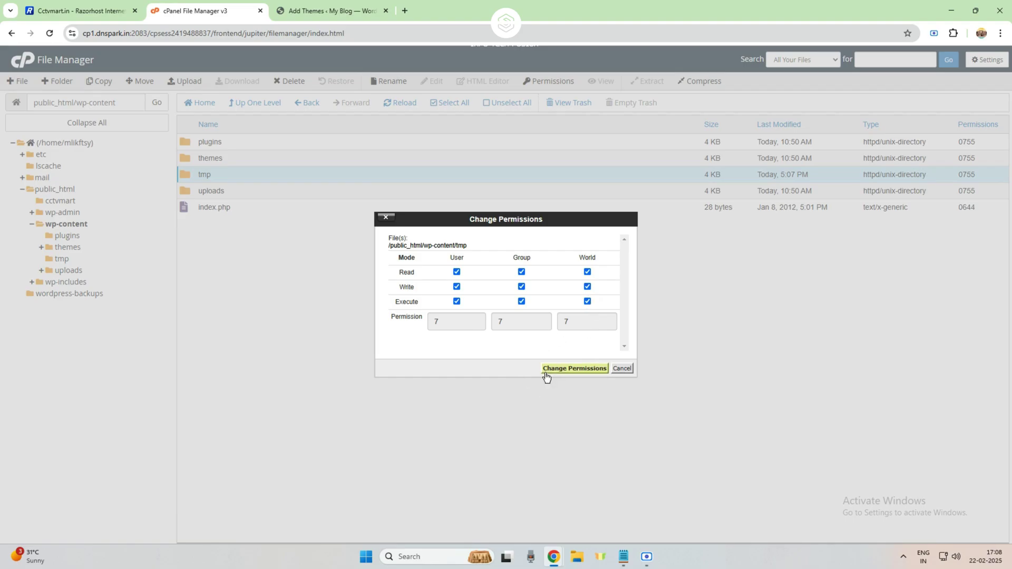
click(575, 368)
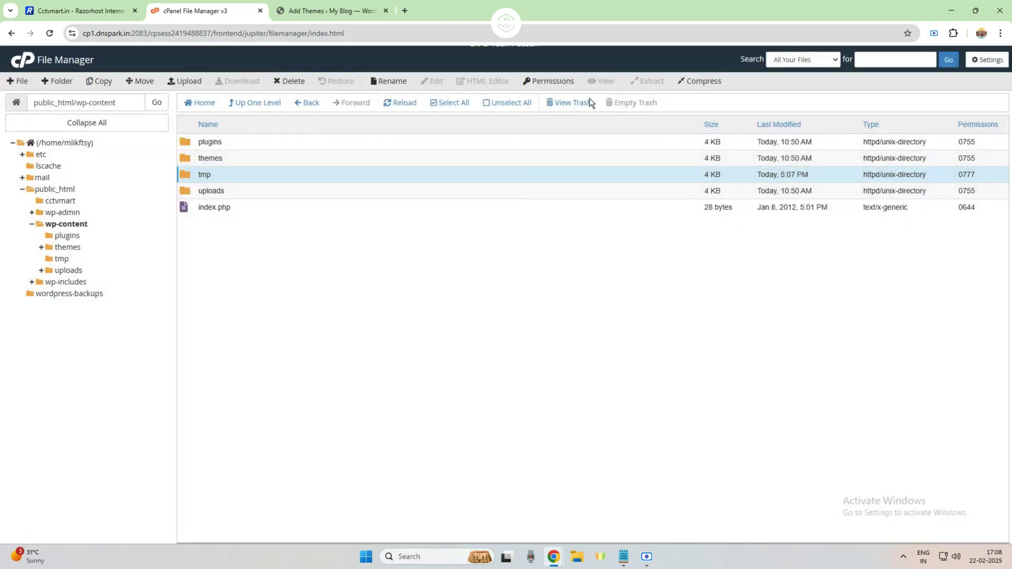
Go up to public_html and choose Edit on wp-config.php
click(387, 109)
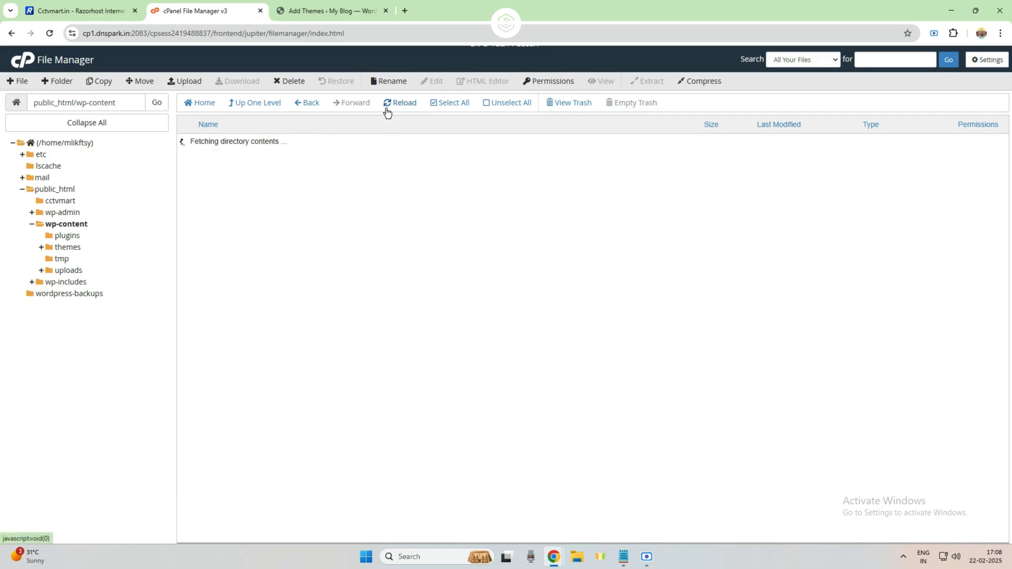
click(255, 105)
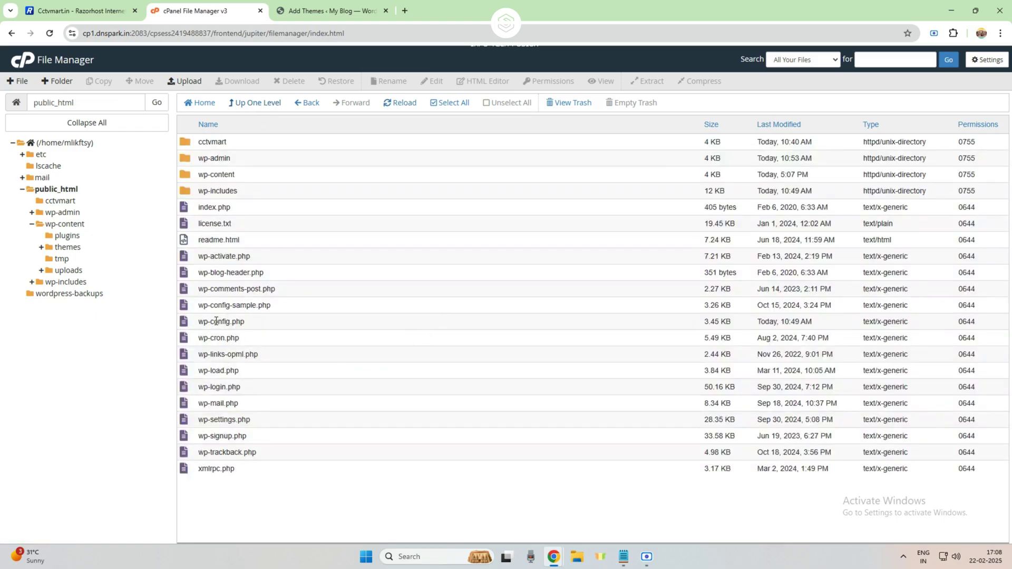
drag(255, 326, 198, 322)
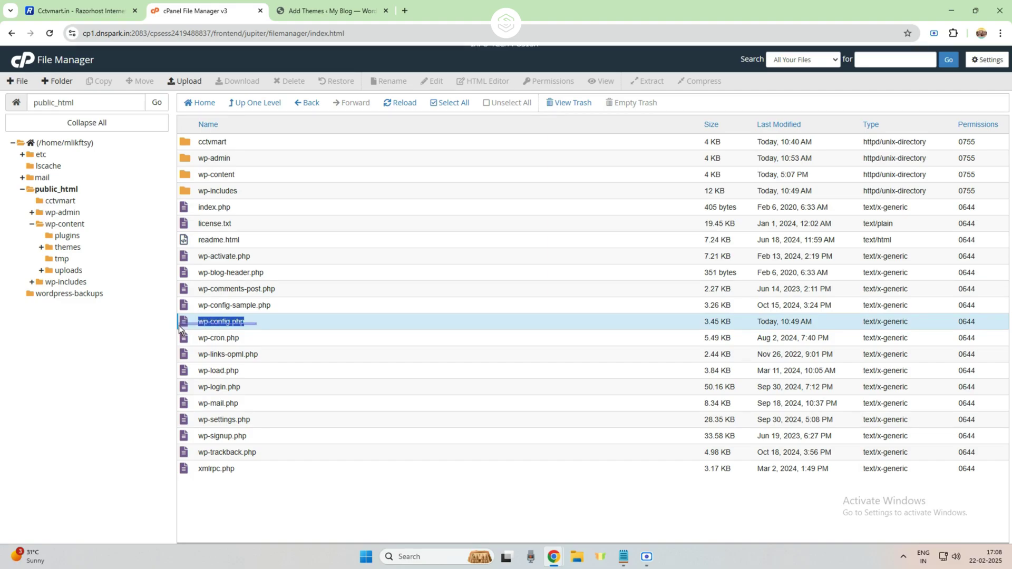
click(284, 328)
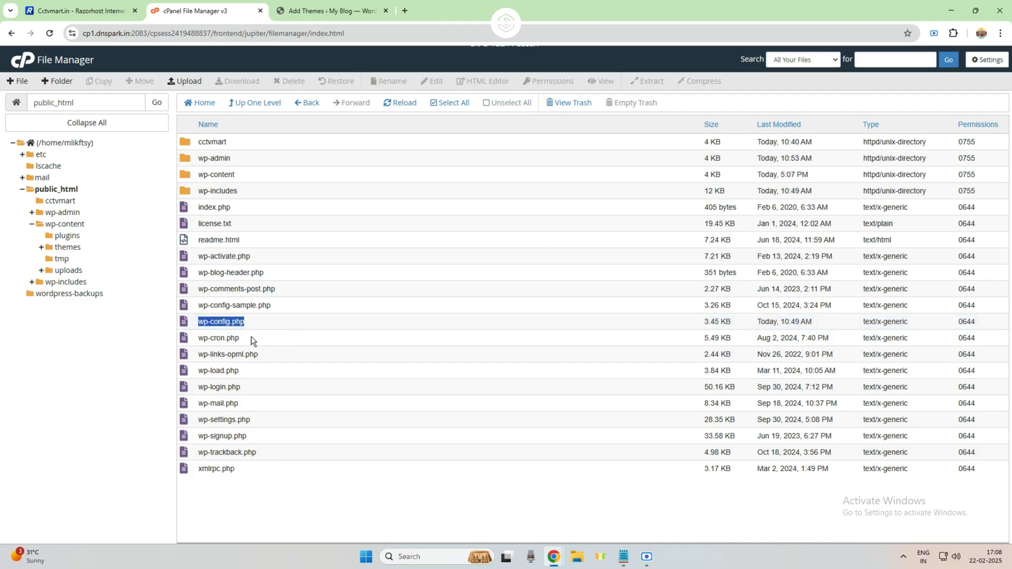
click(189, 327)
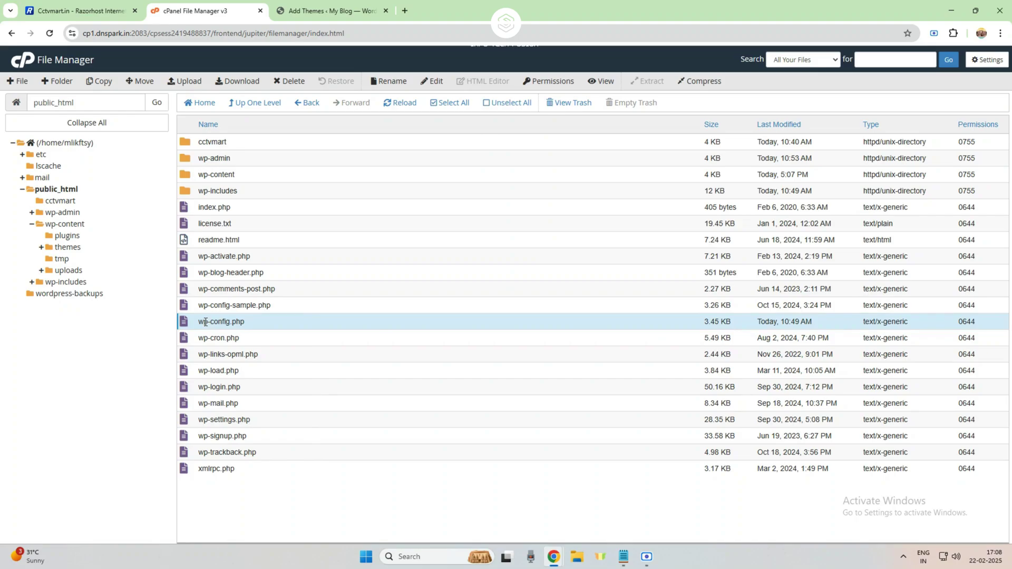
right_click(205, 323)
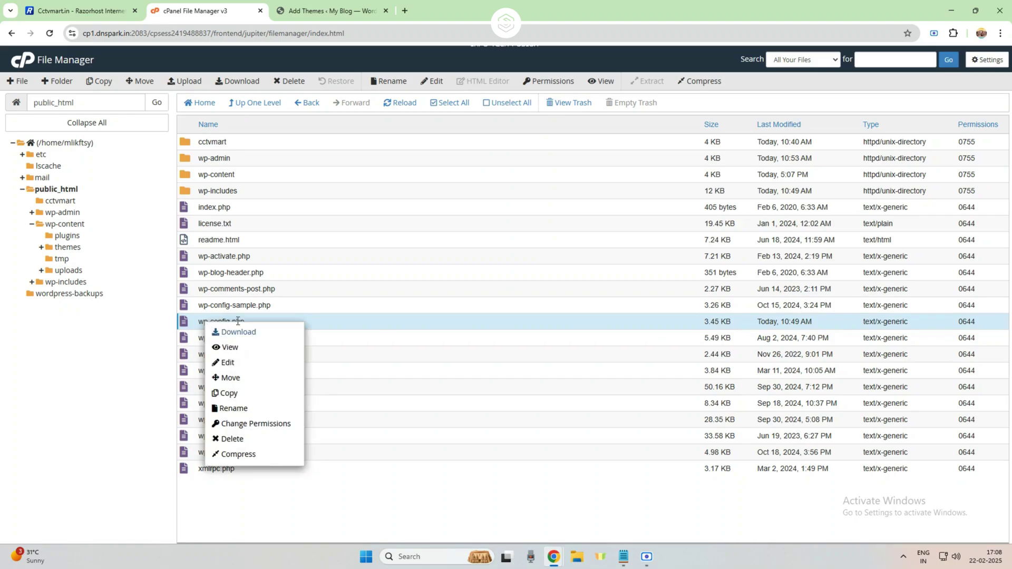
click(243, 362)
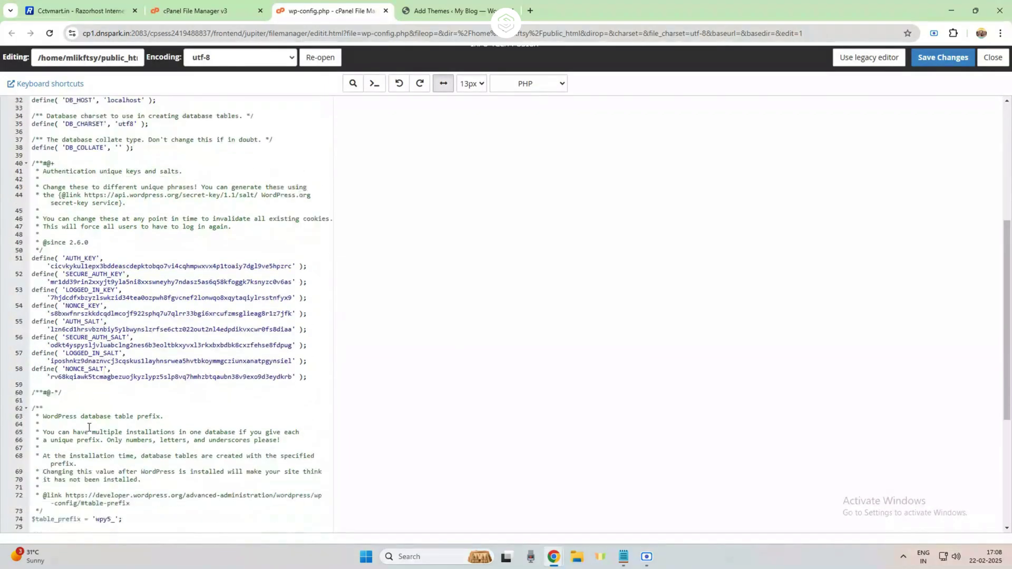
scroll(113, 435, down, 4)
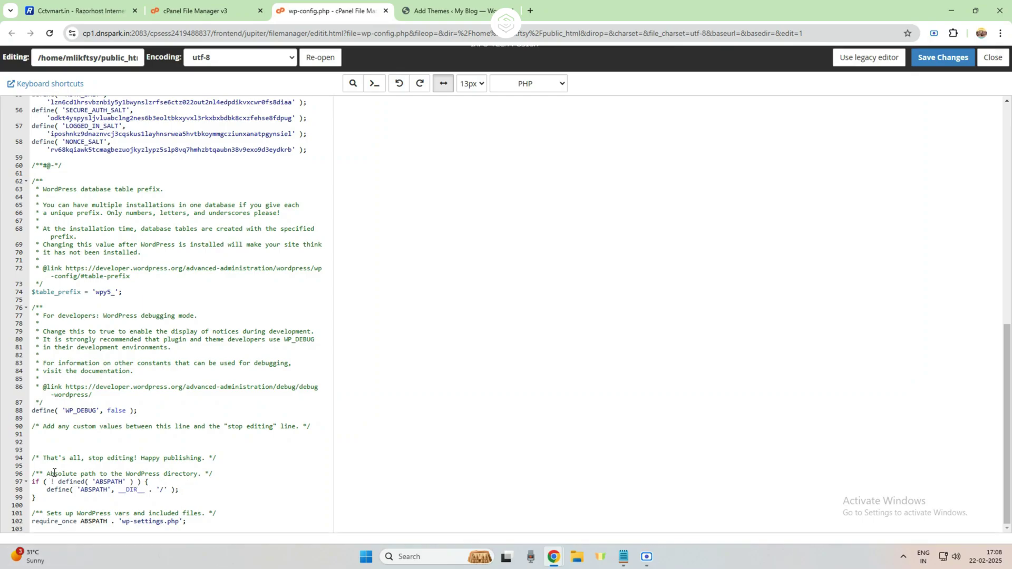
Insert blank lines right after the 'Absolute path' comment in wp-config.php
drag(54, 473, 221, 475)
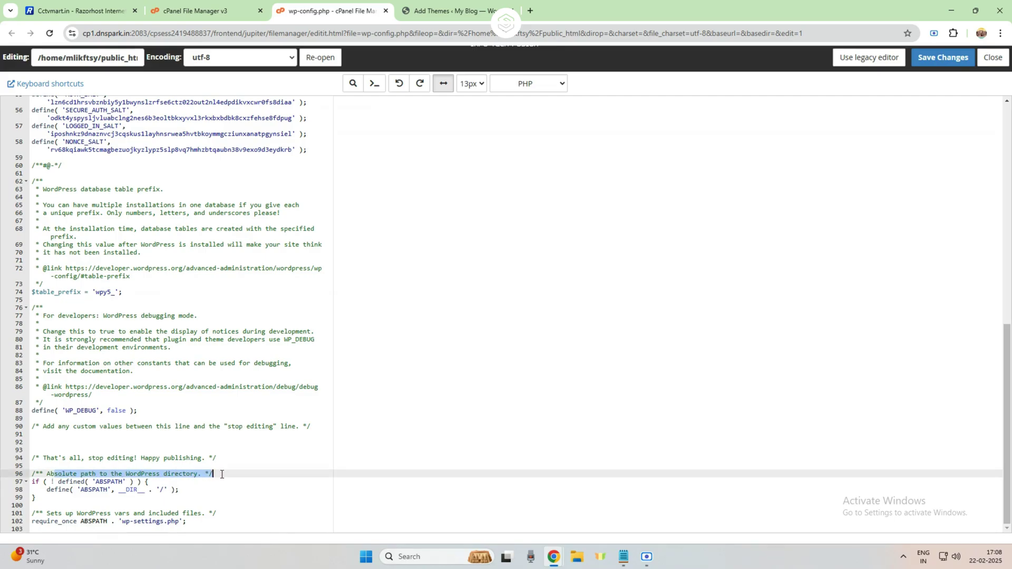
click(221, 474)
key(Return)
key(Return)
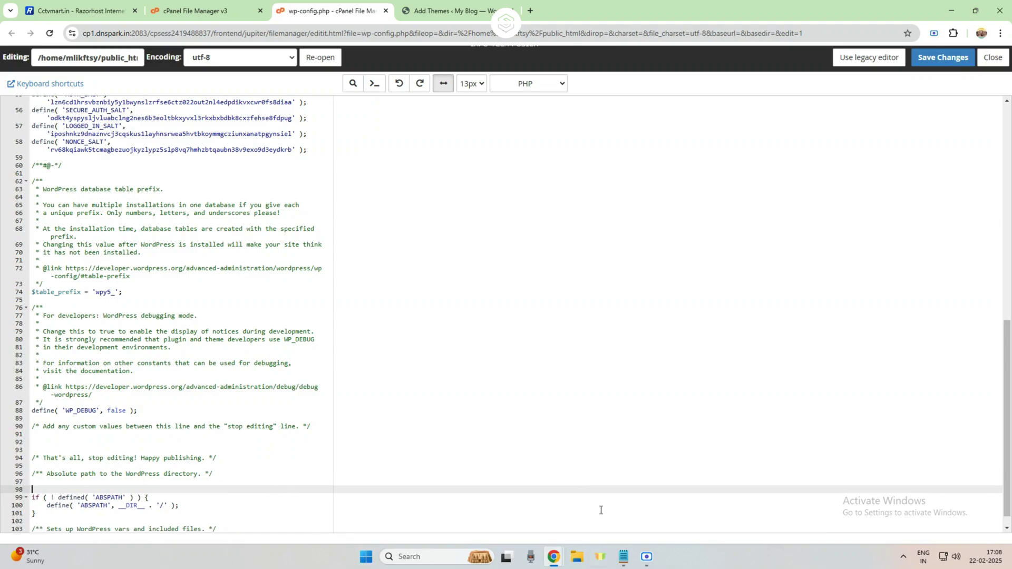
Copy the define('WP_TEMP_DIR', ABSPATH . '/wp-content/tmp'); line from Notepad, then minimize it
click(623, 556)
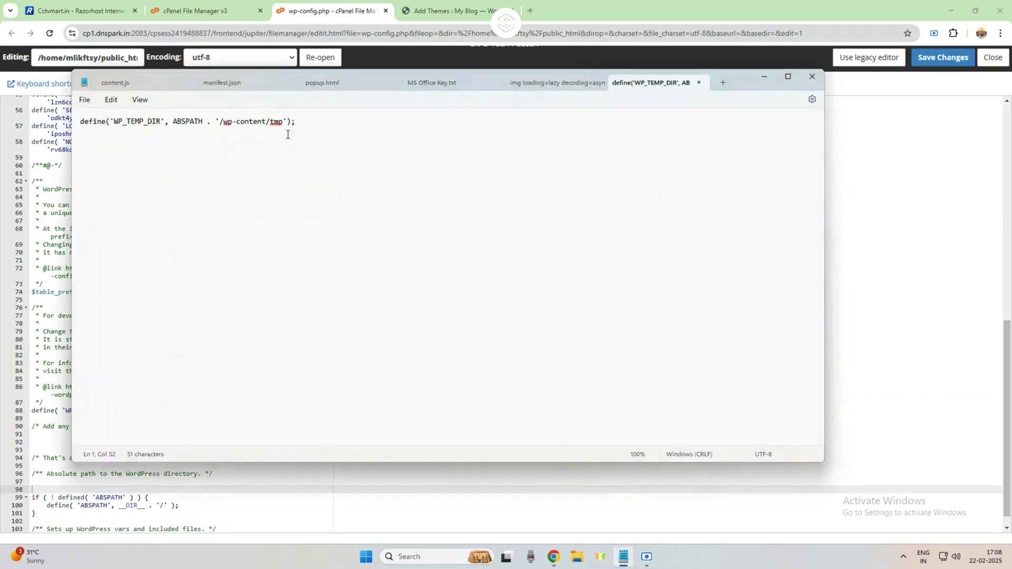
drag(302, 124, 47, 129)
key(ctrl+c)
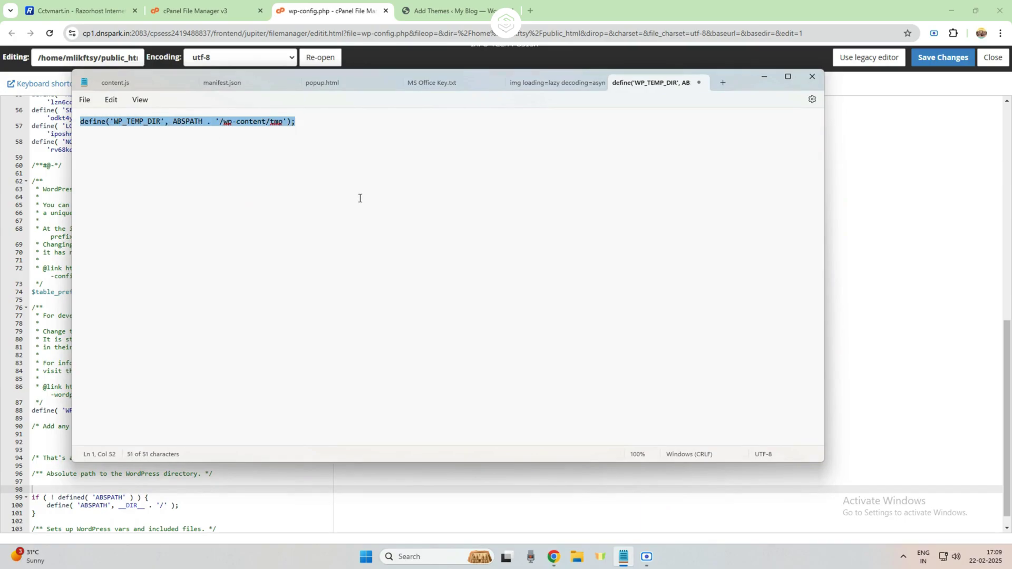
click(763, 77)
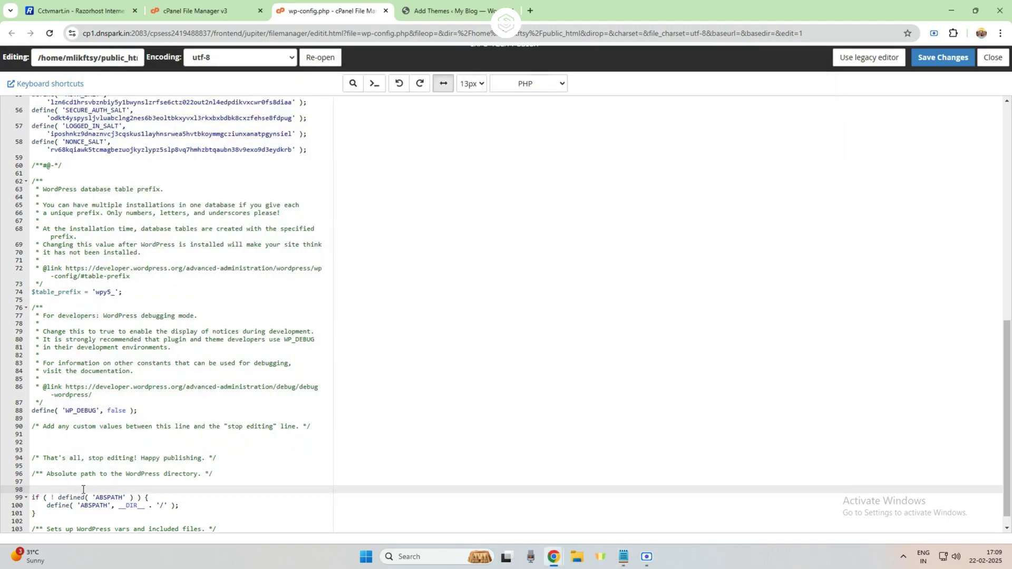
Paste the WP_TEMP_DIR line onto line 98 and confirm tmp exists in wp-content
key(ctrl+v)
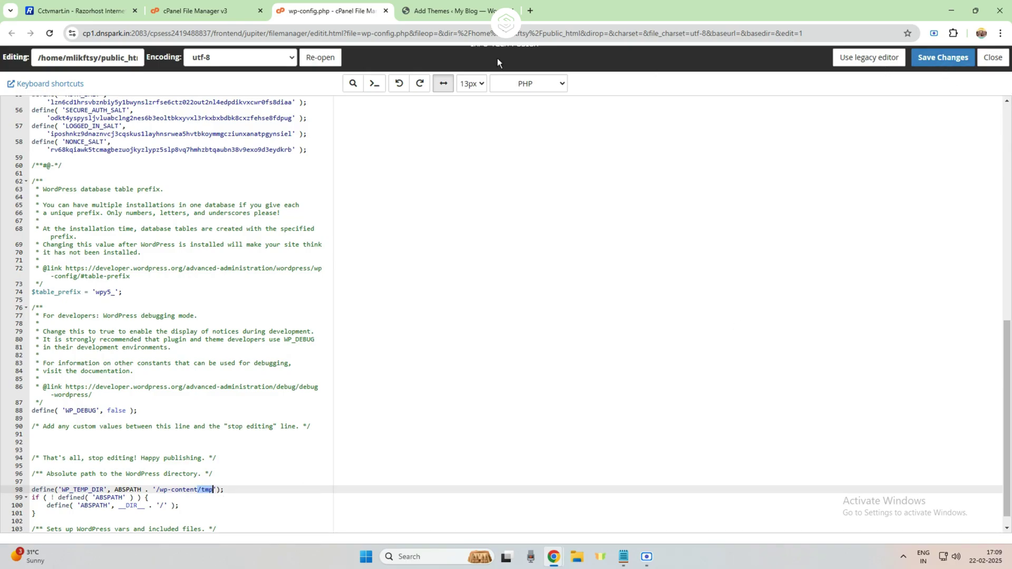
click(200, 11)
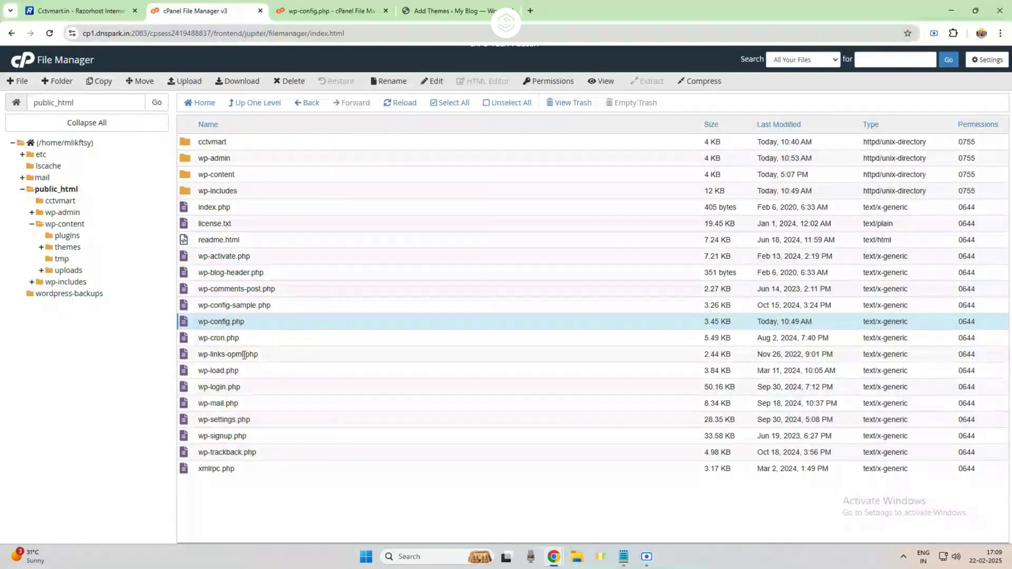
click(65, 224)
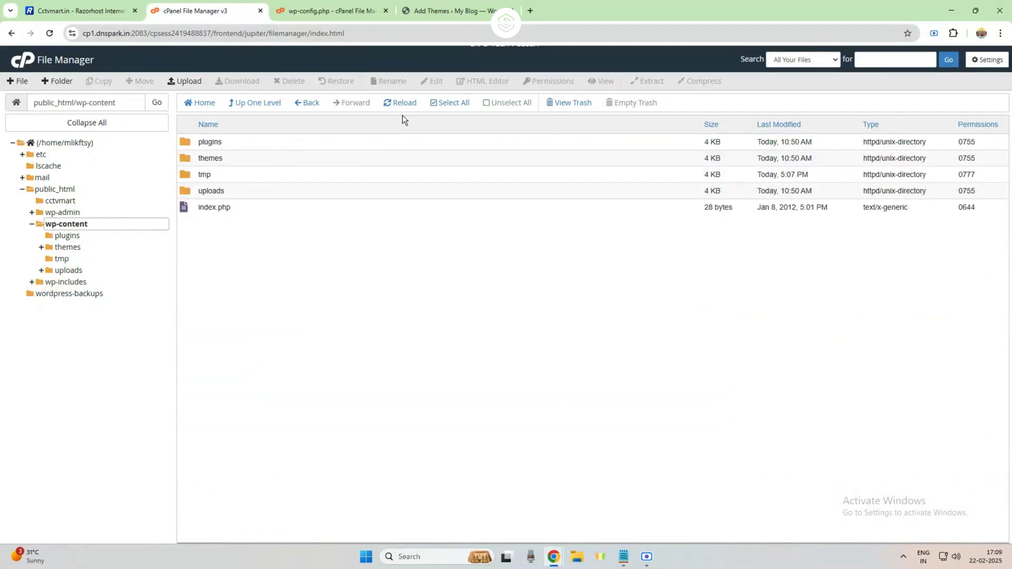
Save wp-config.php and close the editor and failed Add Themes tabs
click(448, 10)
click(294, 4)
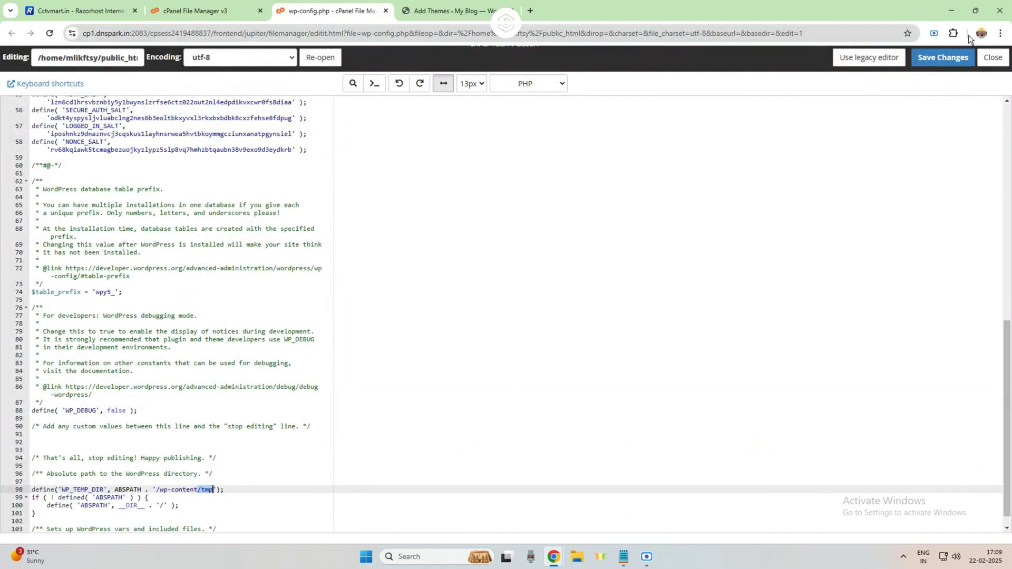
click(934, 56)
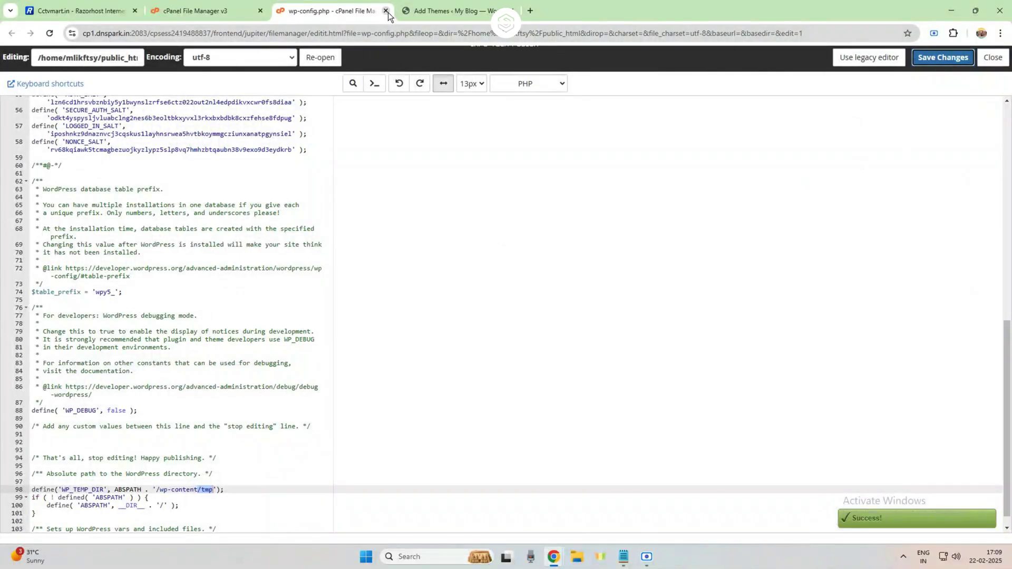
click(386, 11)
click(386, 11)
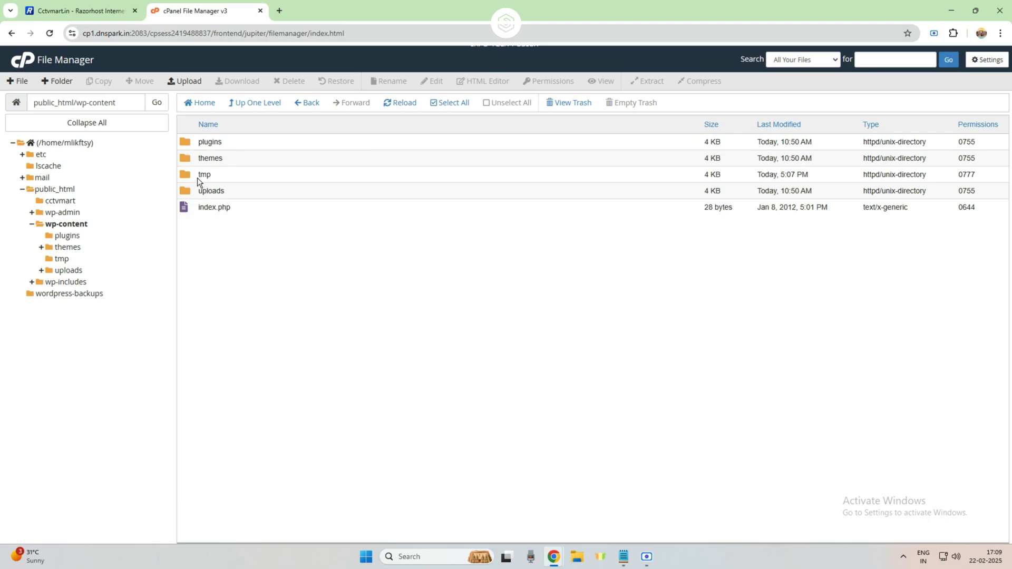
Open the cctvmart.in wp-admin Dashboard in a new browser tab
click(406, 104)
click(110, 149)
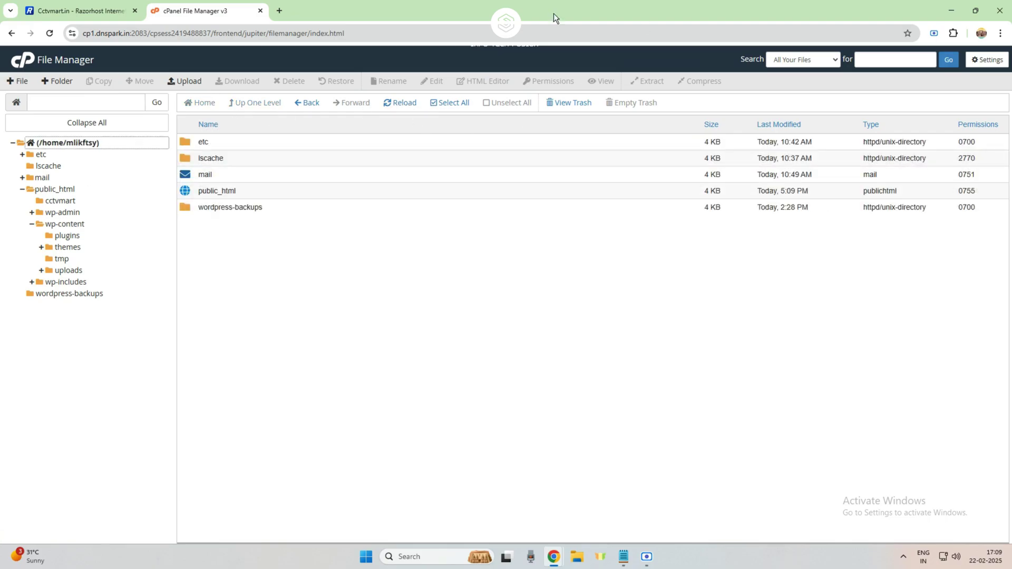
click(280, 10)
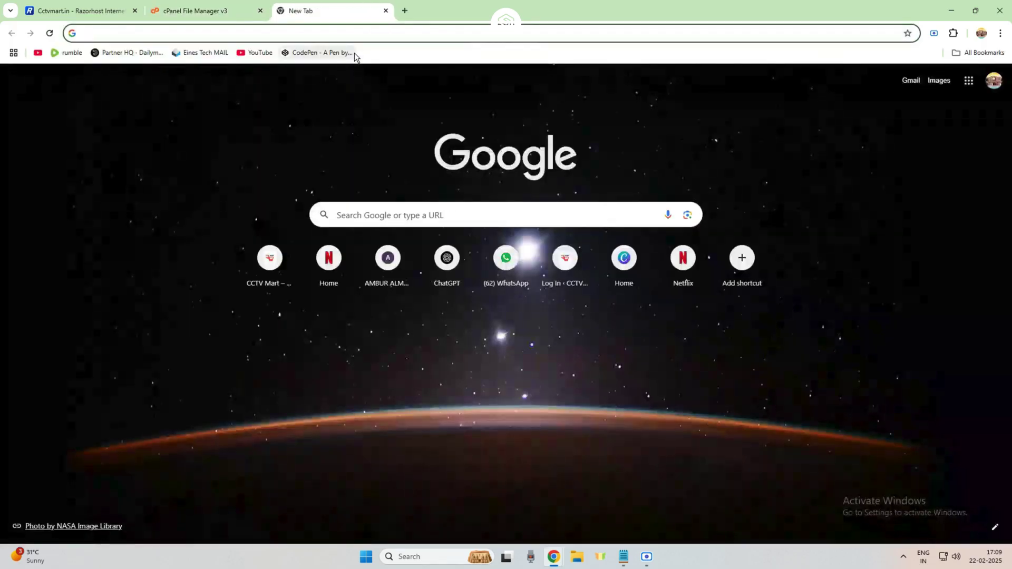
text(cctvmart.in)
key(Down)
key(Down)
key(Down)
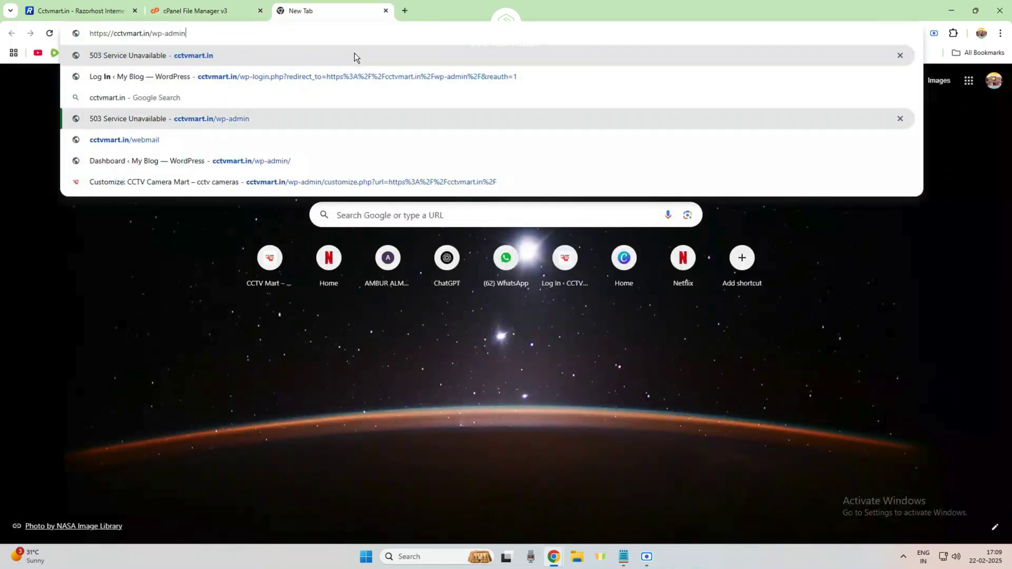
key(Return)
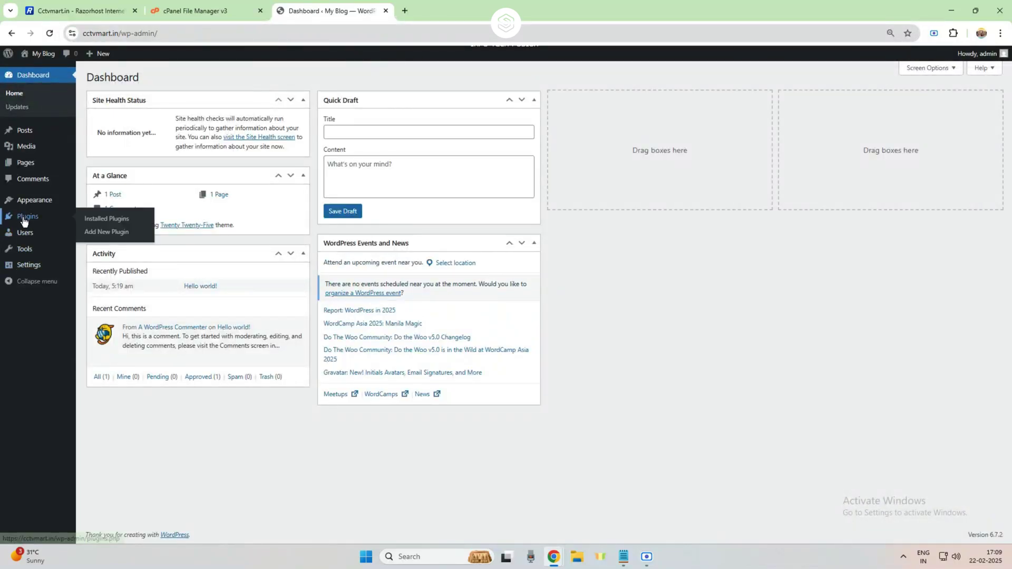
Install Jetpack successfully, then start installing the Astra theme from Add Themes in a new tab
click(89, 234)
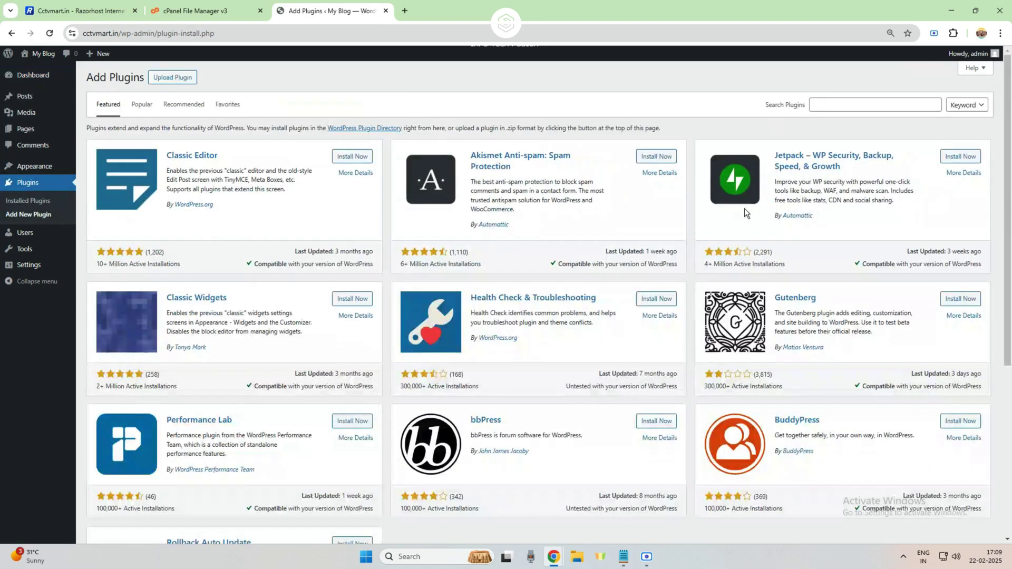
click(953, 157)
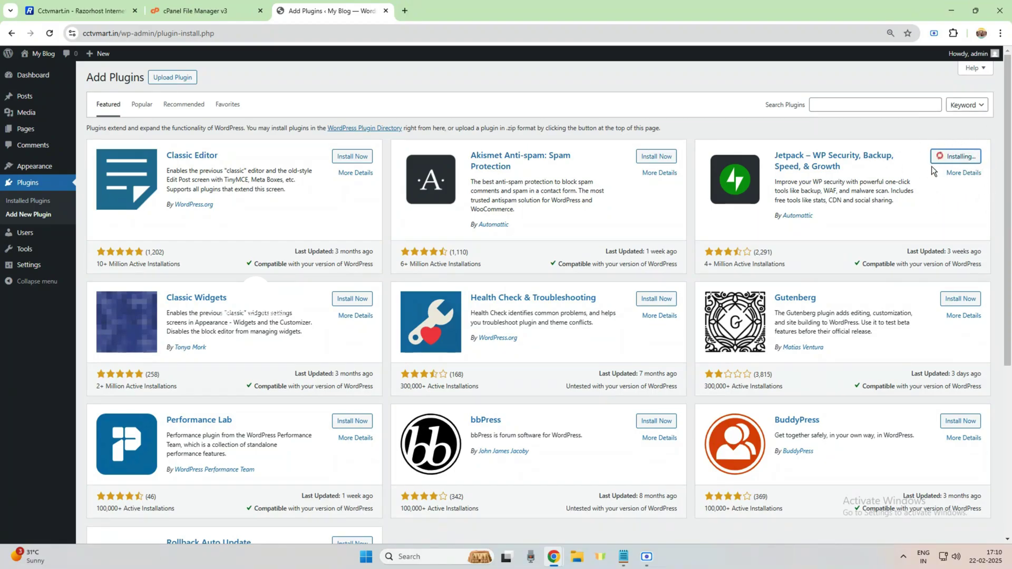
right_click(31, 166)
click(58, 180)
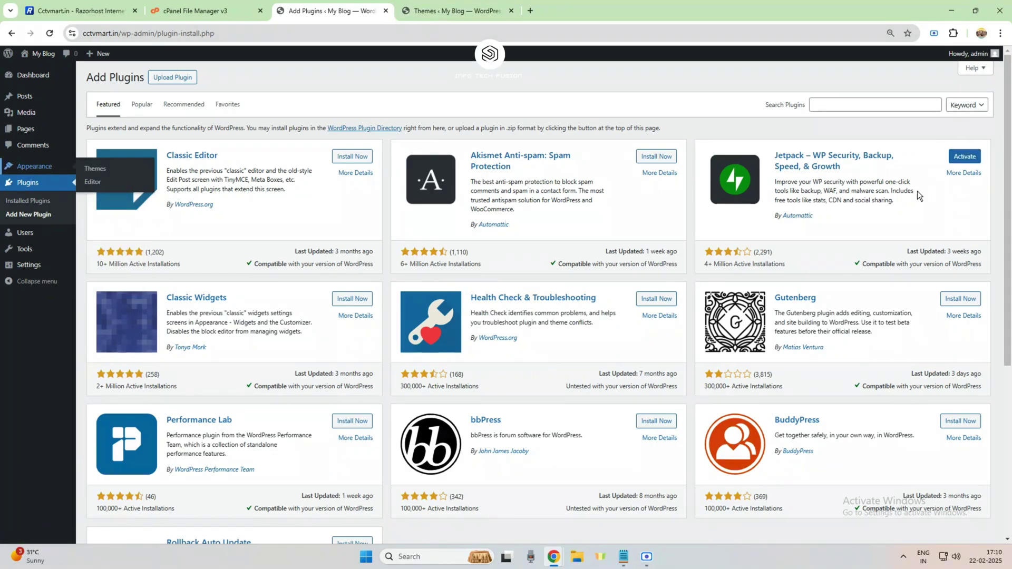
click(451, 11)
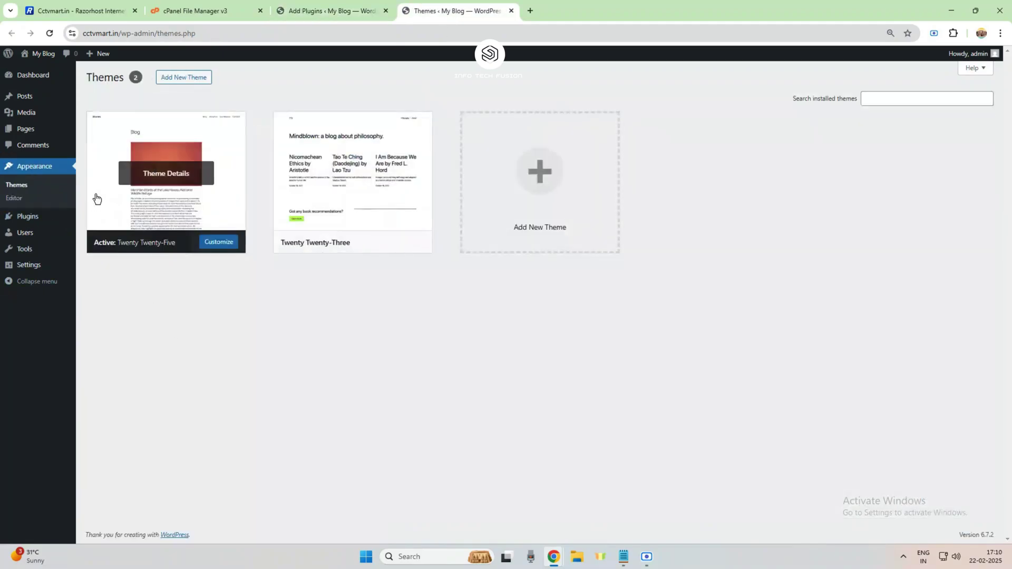
click(183, 77)
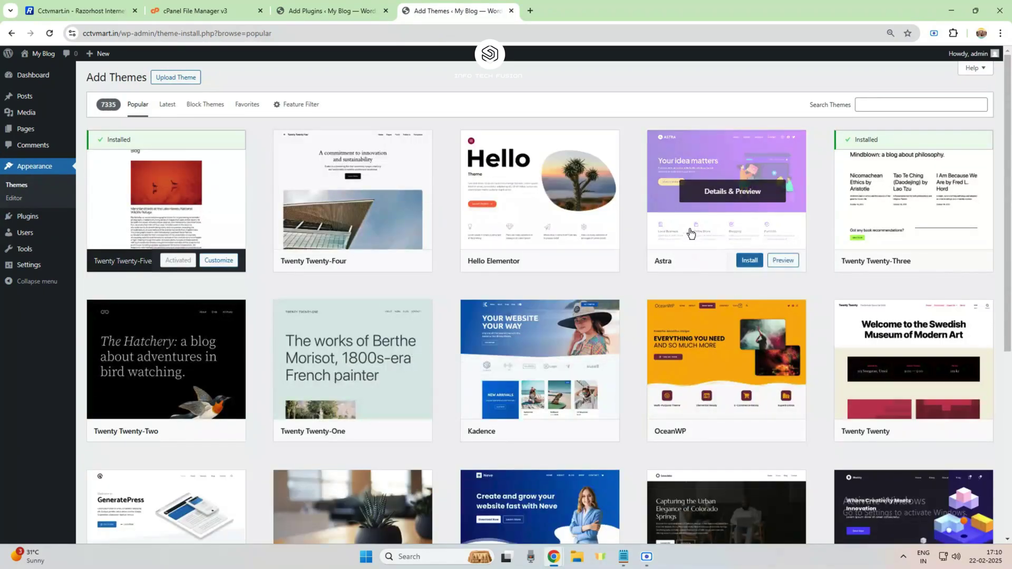
click(689, 228)
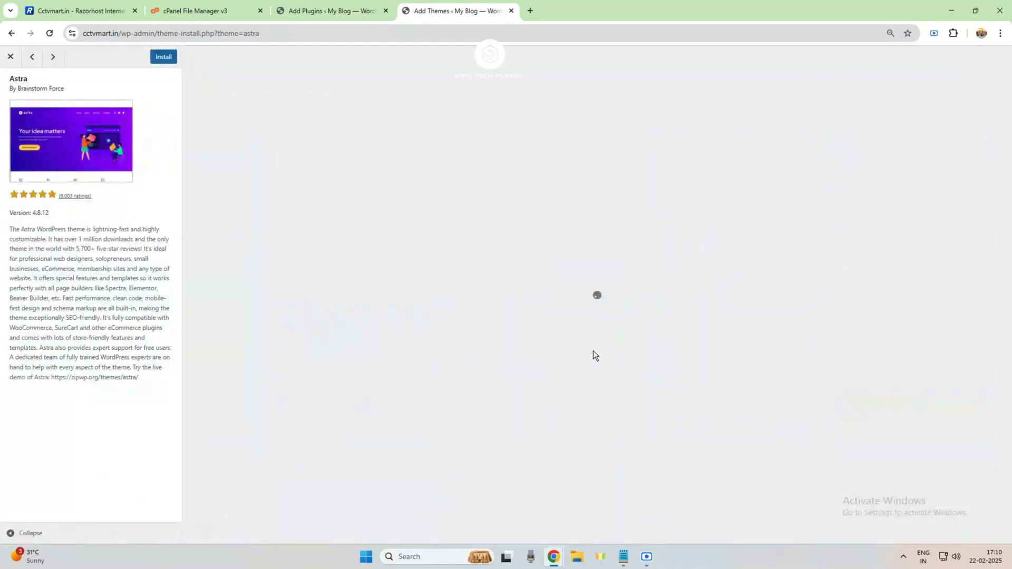
click(153, 56)
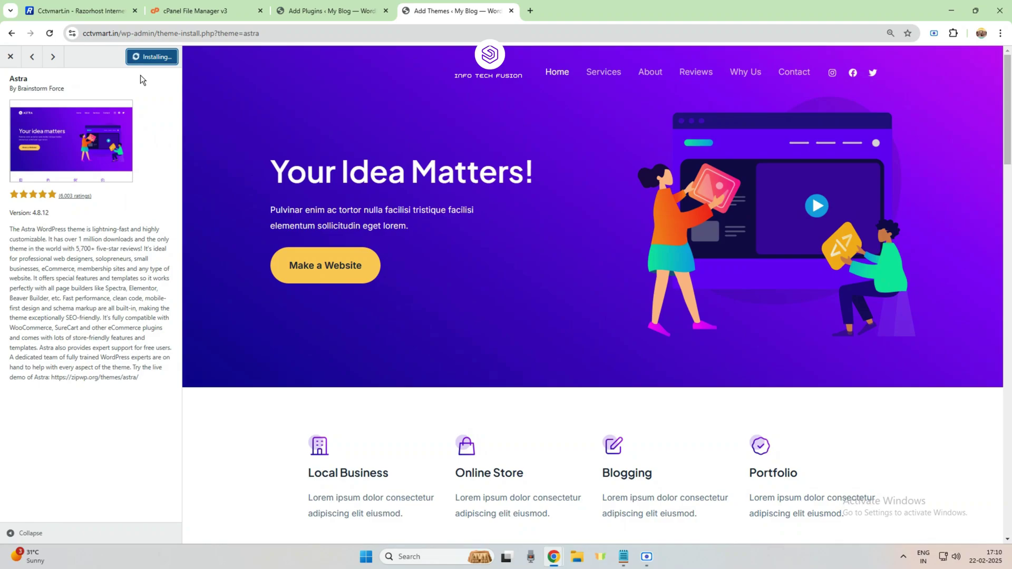